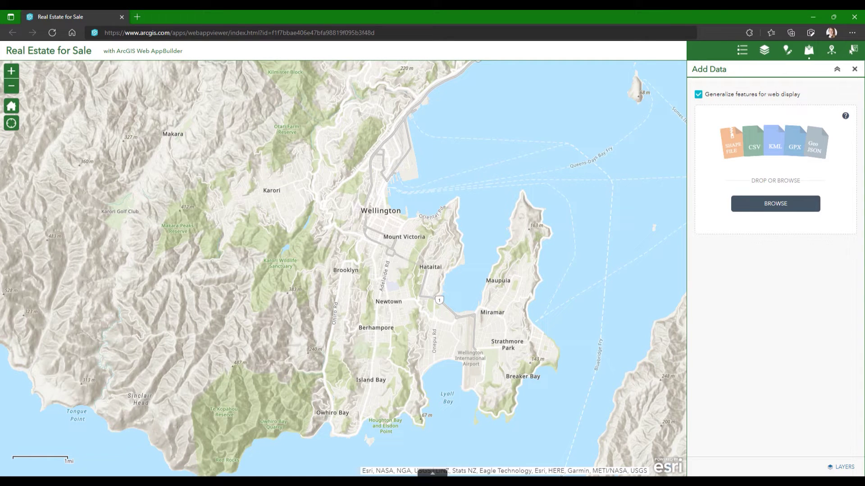
# Drop Properties.csv onto the map so its 13 property points plot across Wellington
pyautogui.moveTo(450, 136); pyautogui.dragTo(382, 148)
pyautogui.click(433, 210)
pyautogui.moveTo(432, 210); pyautogui.dragTo(787, 158)
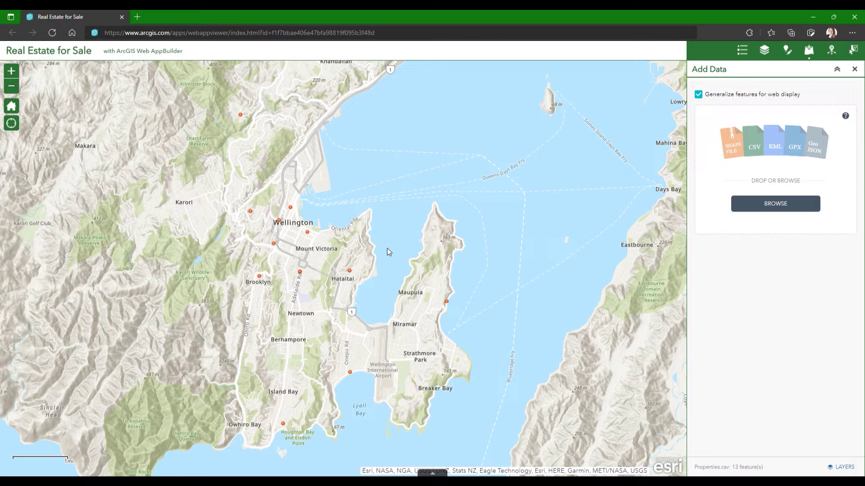
pyautogui.click(764, 51)
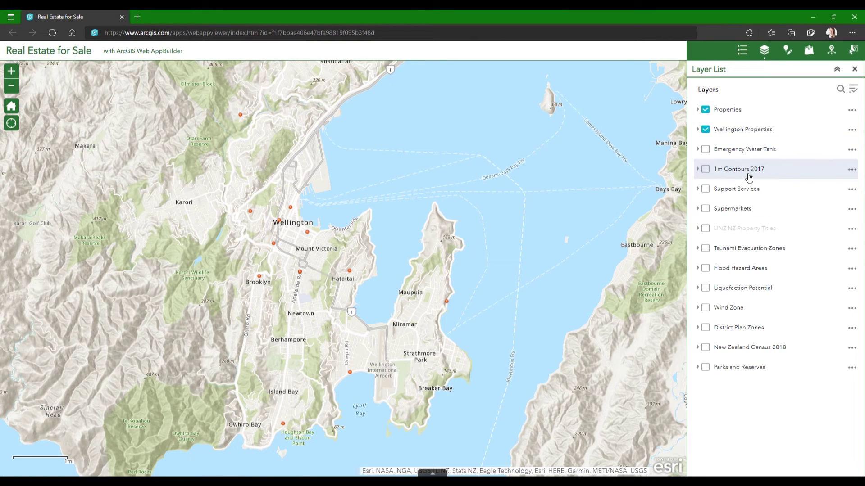
pyautogui.click(704, 150)
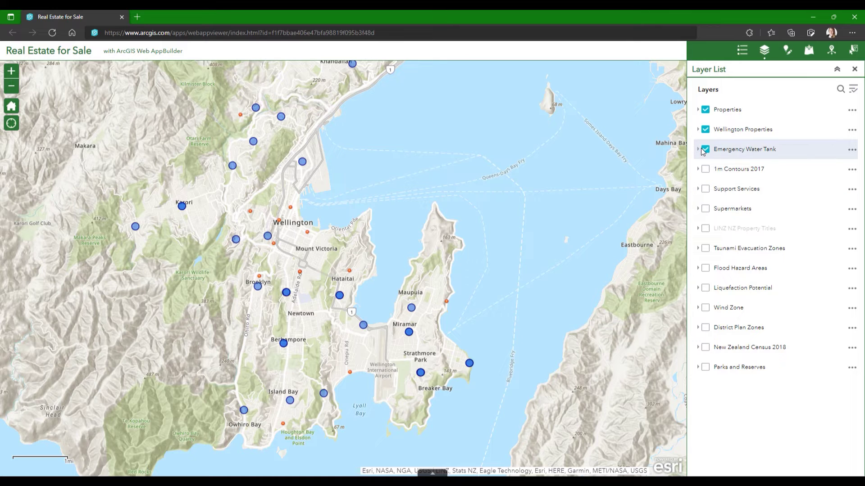
pyautogui.click(705, 249)
pyautogui.click(706, 269)
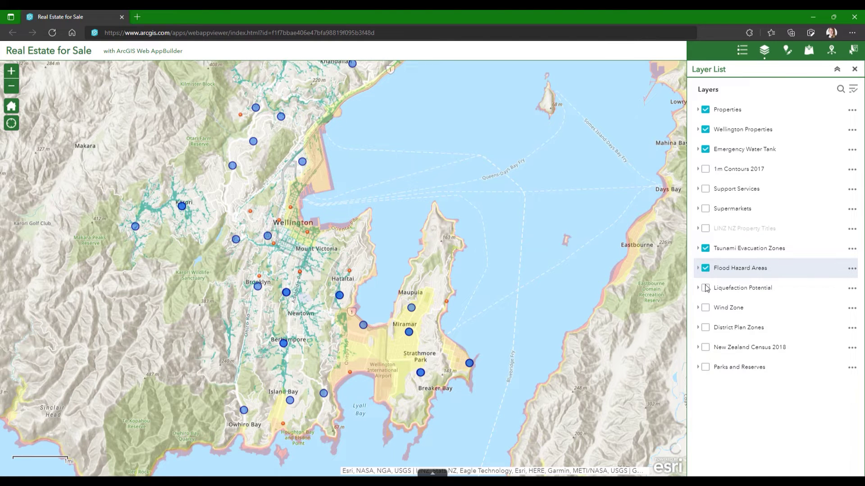
pyautogui.click(705, 290)
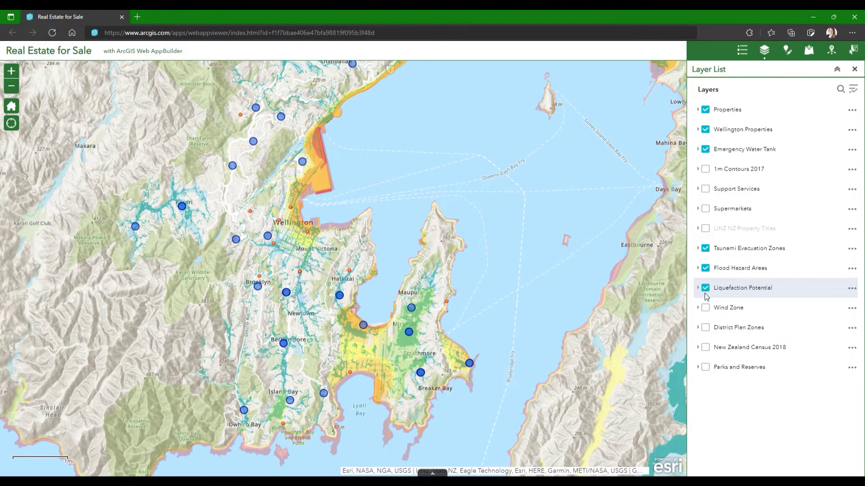
pyautogui.click(706, 309)
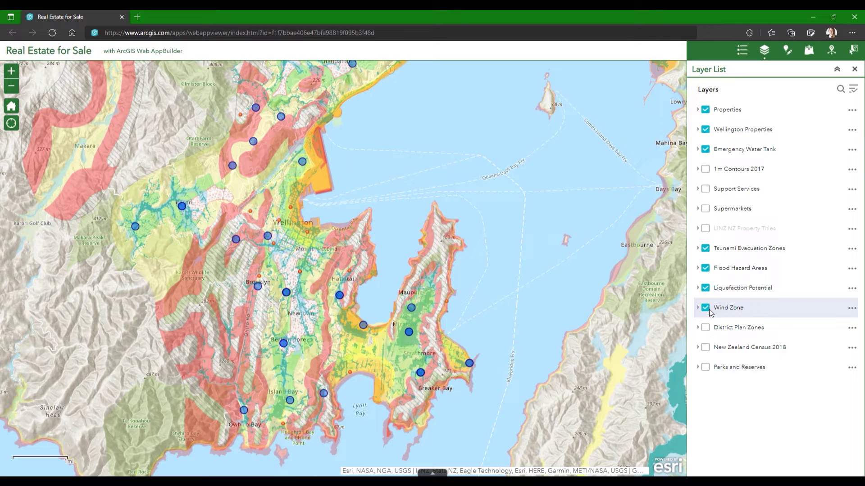
pyautogui.keyDown('ctrl'); pyautogui.click(705, 109); pyautogui.keyUp('ctrl')
pyautogui.click(705, 109)
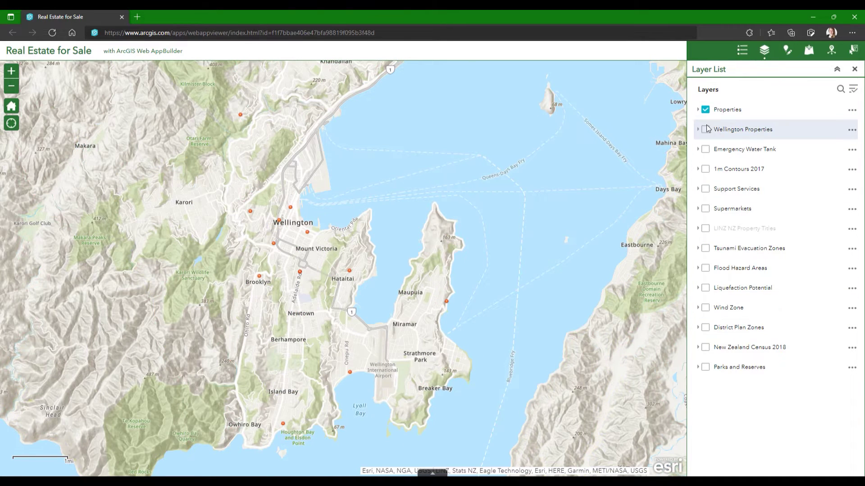
pyautogui.click(706, 132)
# Copy by rectangle all 13 Properties points into the Wellington Properties template, then review field matching
pyautogui.click(787, 50)
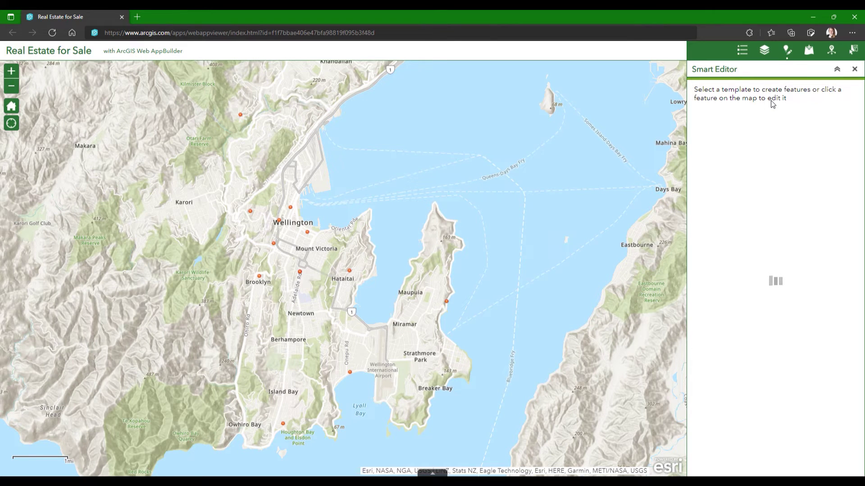
pyautogui.click(732, 135)
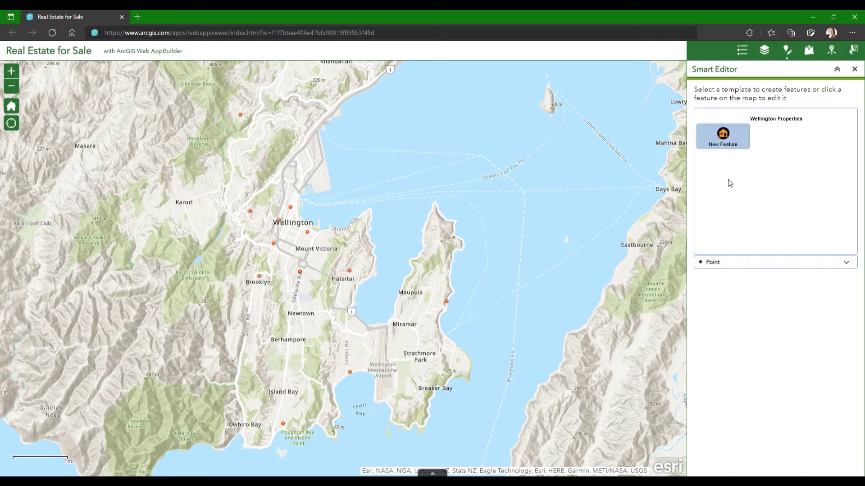
pyautogui.click(721, 263)
pyautogui.click(723, 228)
pyautogui.moveTo(180, 90)
pyautogui.mouseDown()
pyautogui.moveTo(467, 404)
pyautogui.moveTo(552, 450)
pyautogui.mouseUp()
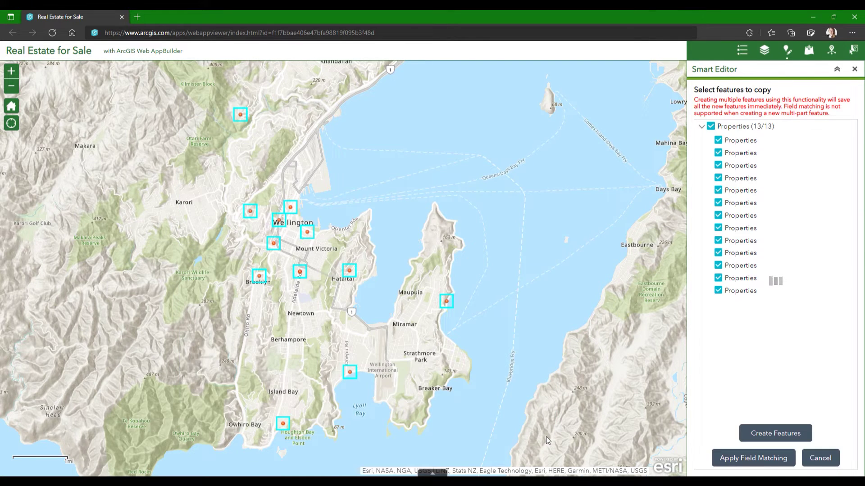
pyautogui.click(753, 468)
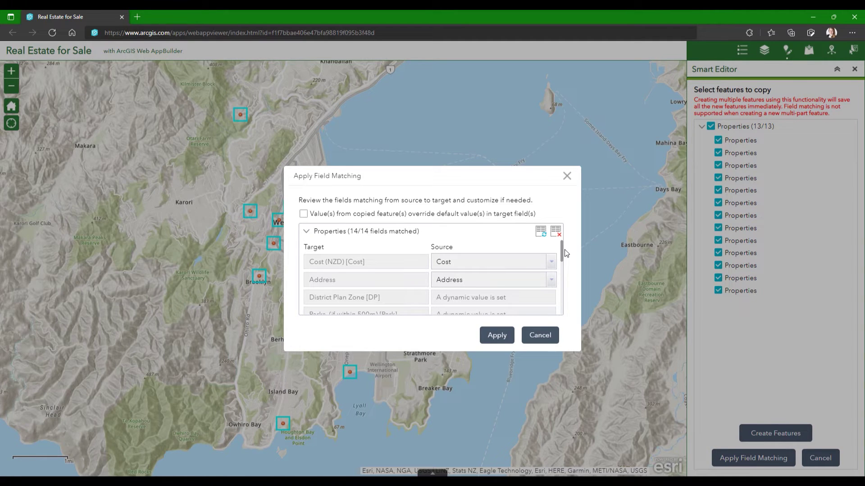
# Accept the 14-field matching and create the 13 copied features as Wellington Properties house symbols
pyautogui.moveTo(562, 253); pyautogui.dragTo(575, 311)
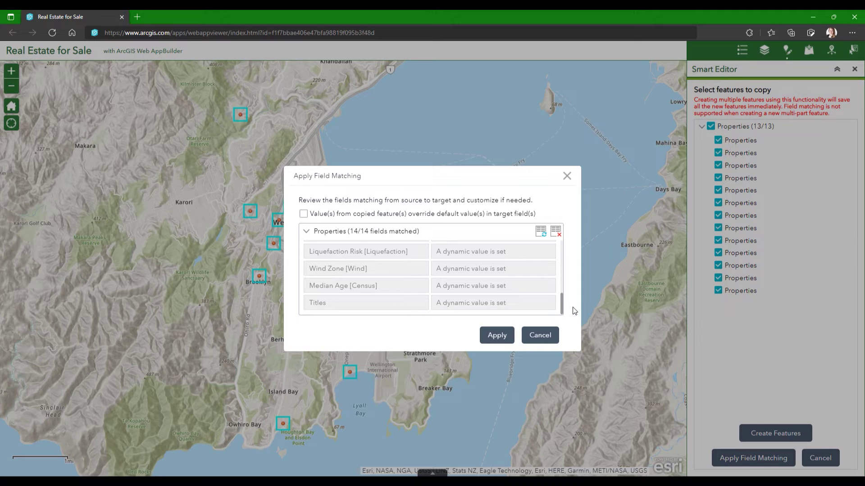
pyautogui.click(497, 335)
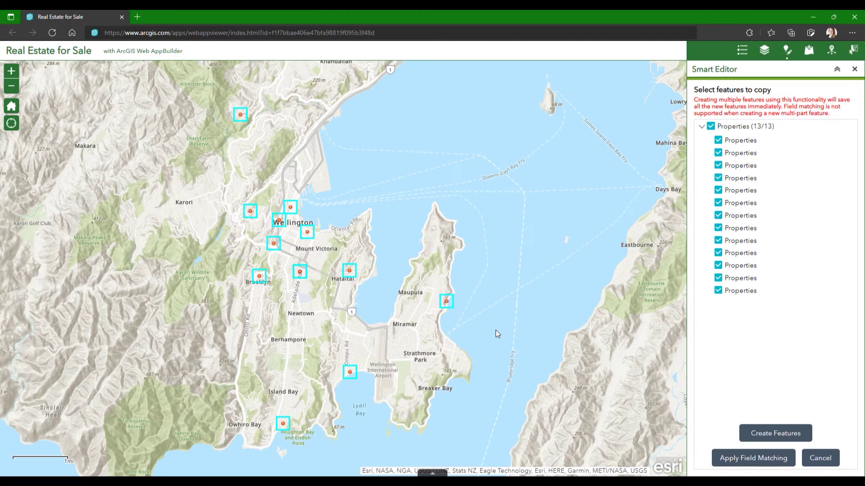
pyautogui.click(784, 433)
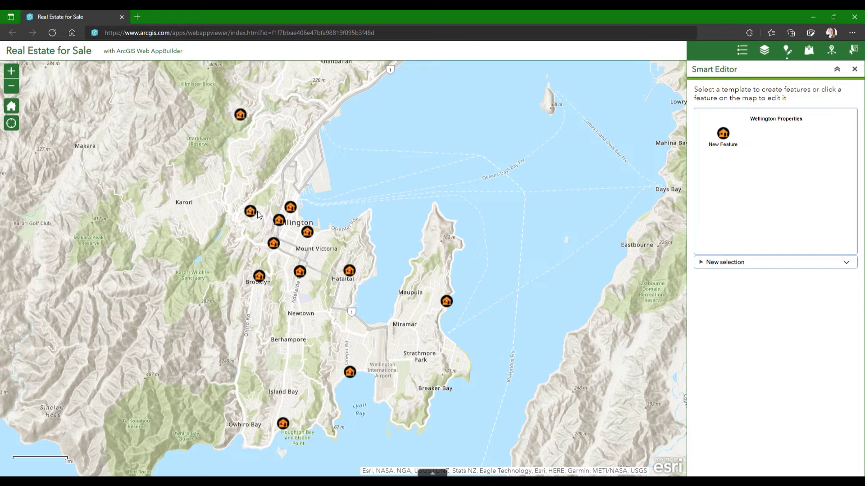
# List the 13 Wellington Properties in Info Summary and view the 1,175,000 Kelburn property's details
pyautogui.click(831, 51)
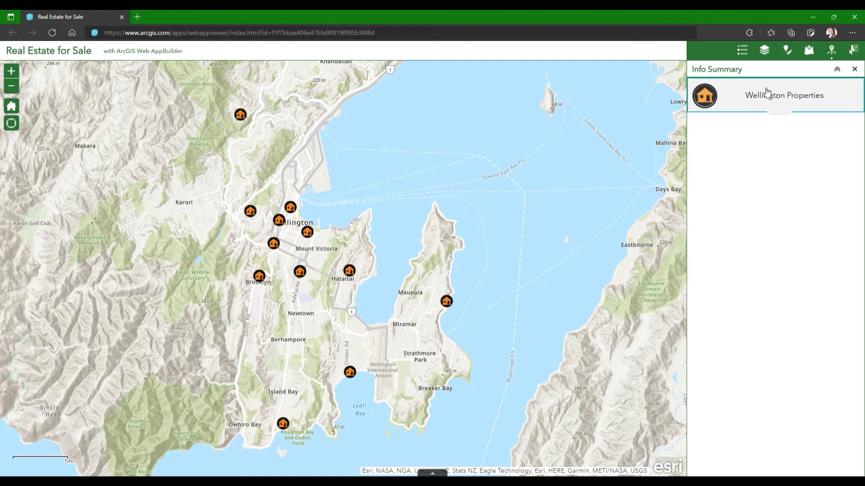
pyautogui.click(760, 102)
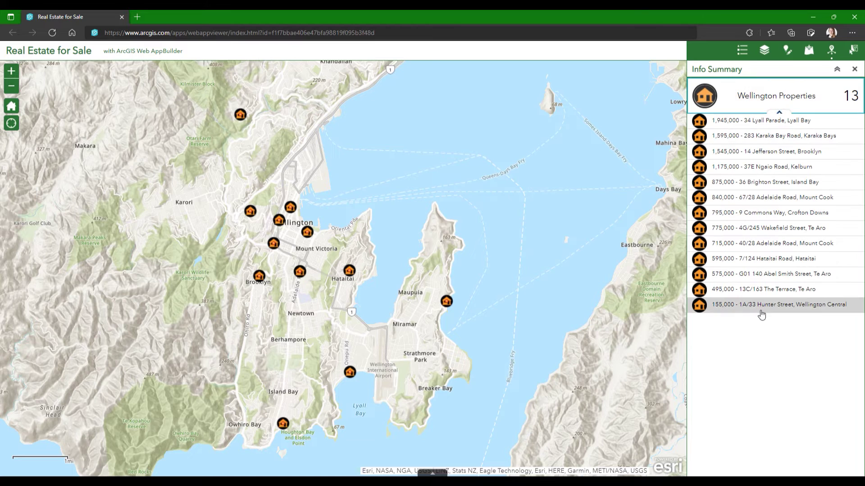
pyautogui.click(776, 170)
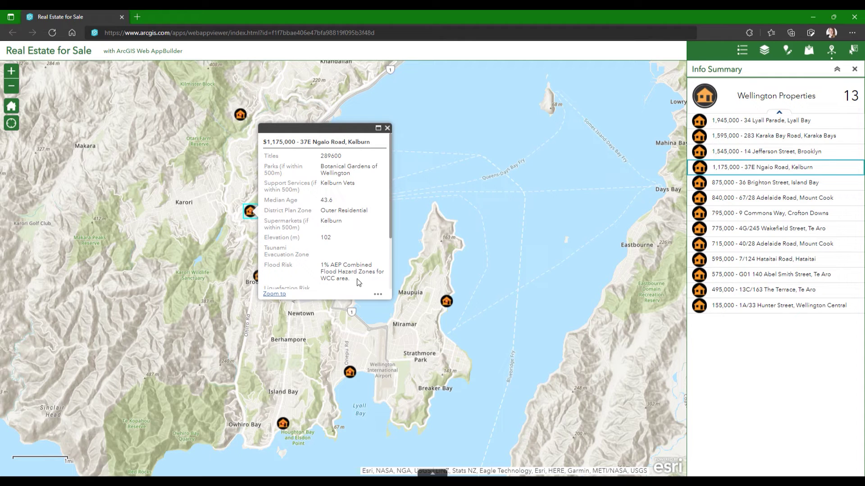
pyautogui.moveTo(390, 223); pyautogui.dragTo(395, 253)
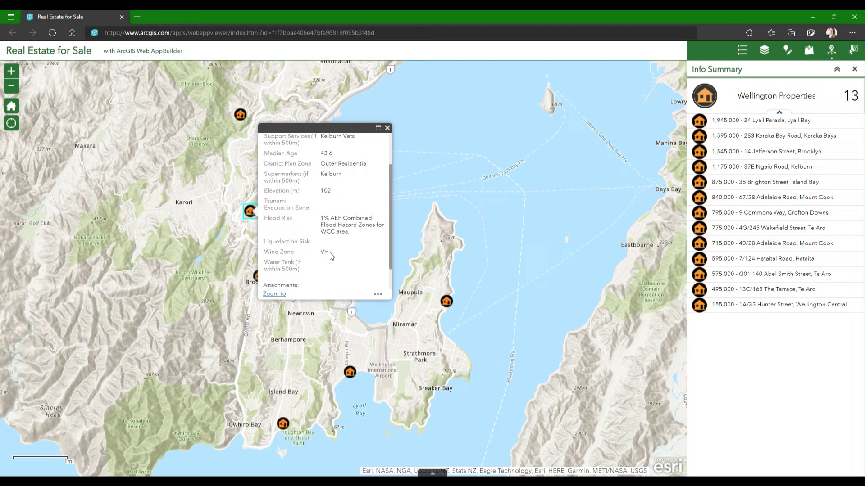
pyautogui.moveTo(391, 233); pyautogui.dragTo(391, 202)
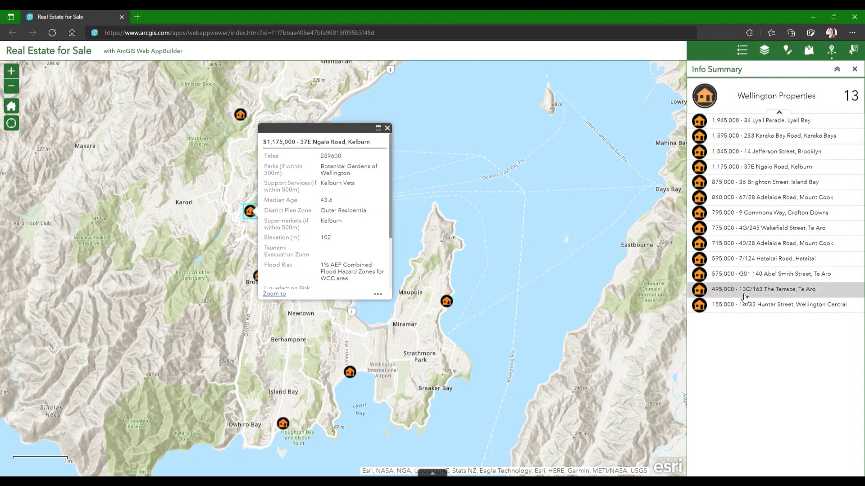
pyautogui.click(764, 305)
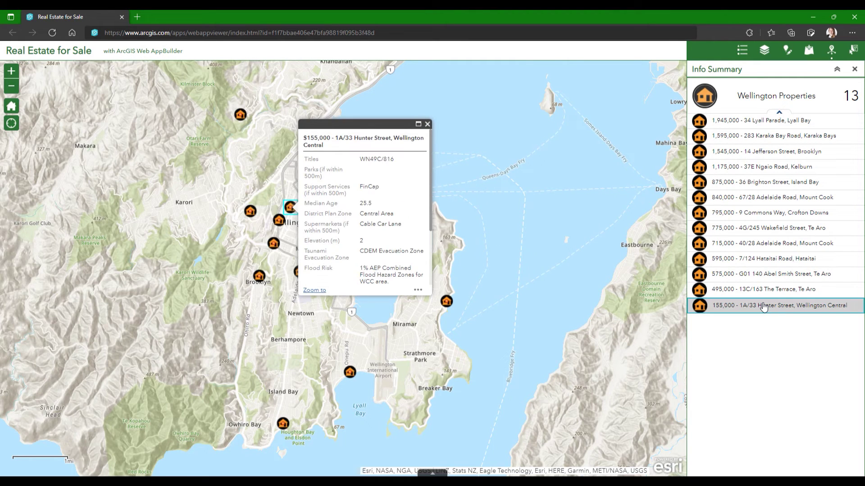
pyautogui.moveTo(431, 199); pyautogui.dragTo(429, 233)
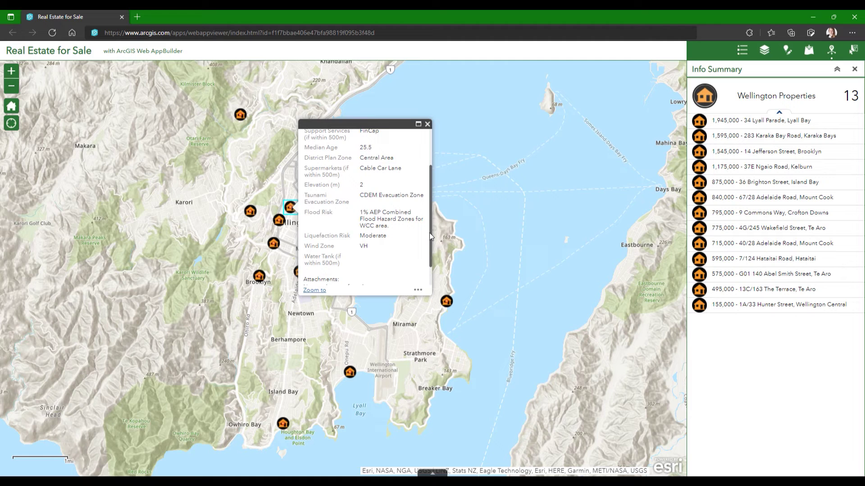
pyautogui.click(788, 57)
# Place a test Wellington Properties point near Newtown and scroll its auto-filled zone and park fields
pyautogui.click(723, 135)
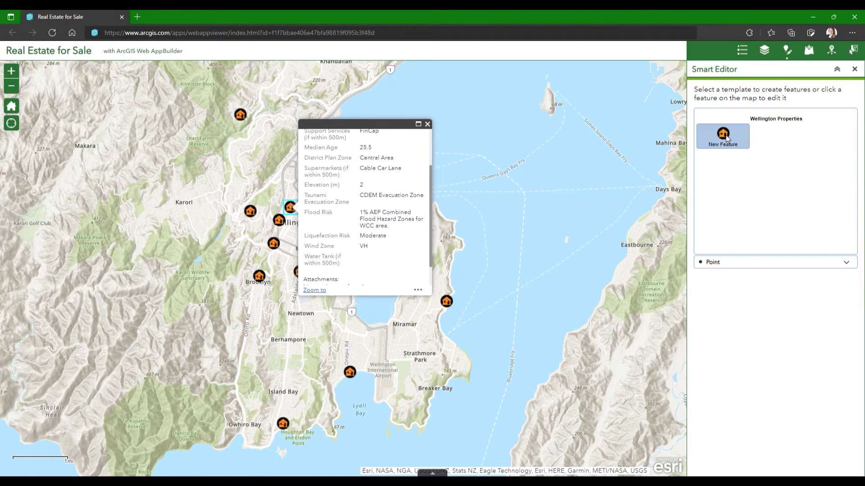
pyautogui.click(307, 320)
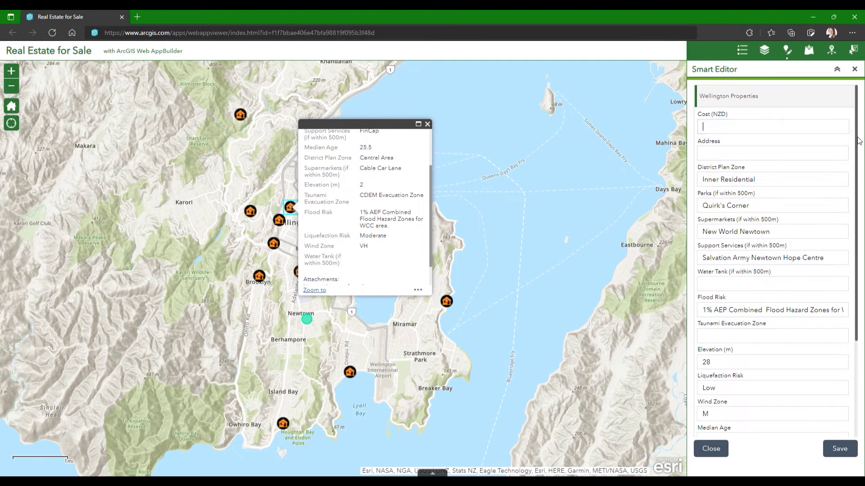
pyautogui.moveTo(858, 141); pyautogui.dragTo(849, 210)
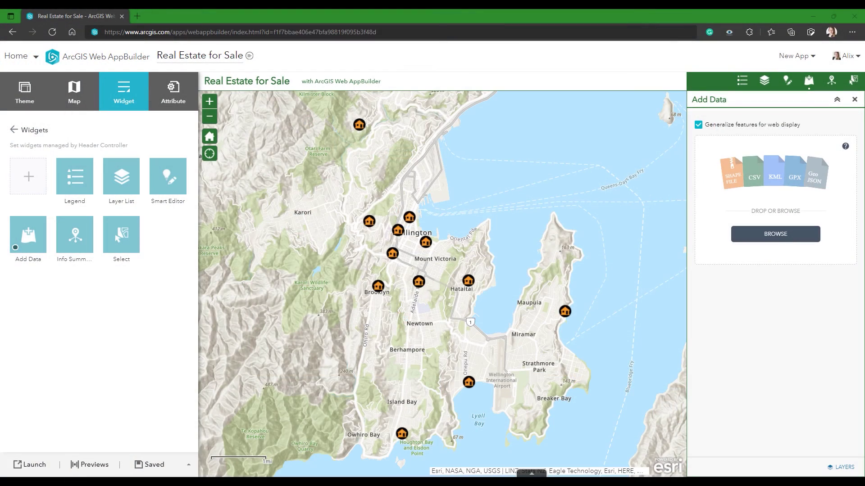
# Open Configure Smart Editor on the Attribute Actions tab listing the Intersection groups
pyautogui.click(179, 193)
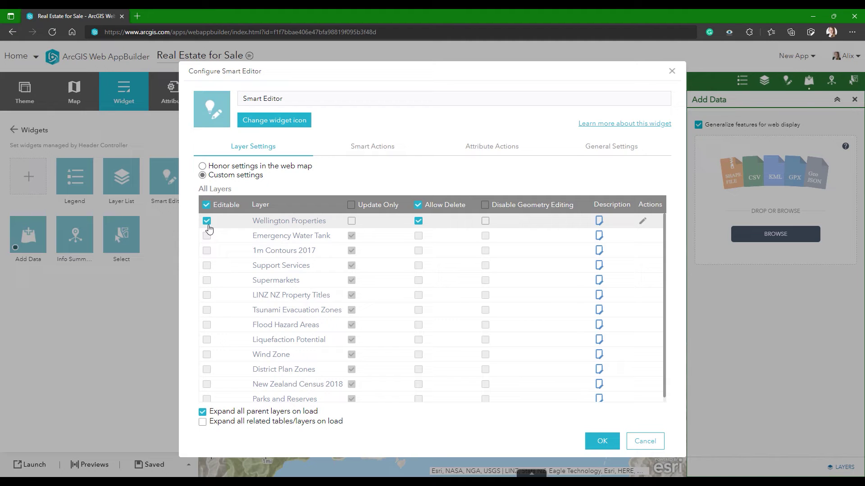
pyautogui.click(490, 153)
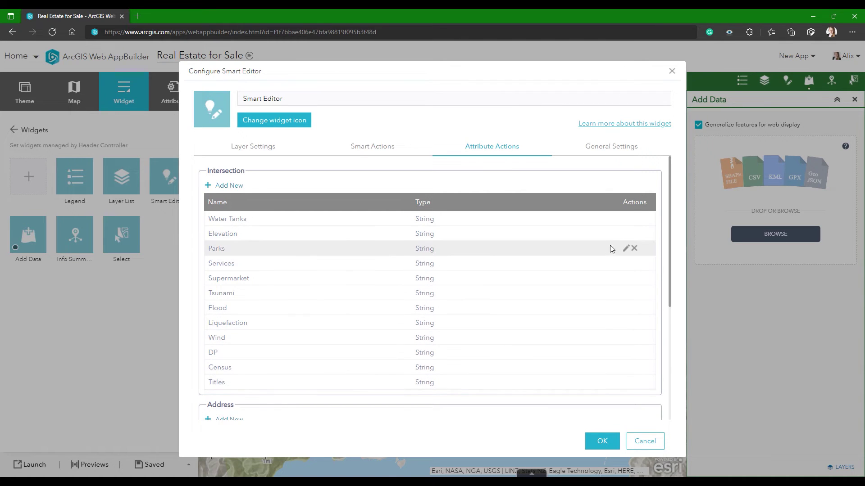
pyautogui.click(626, 249)
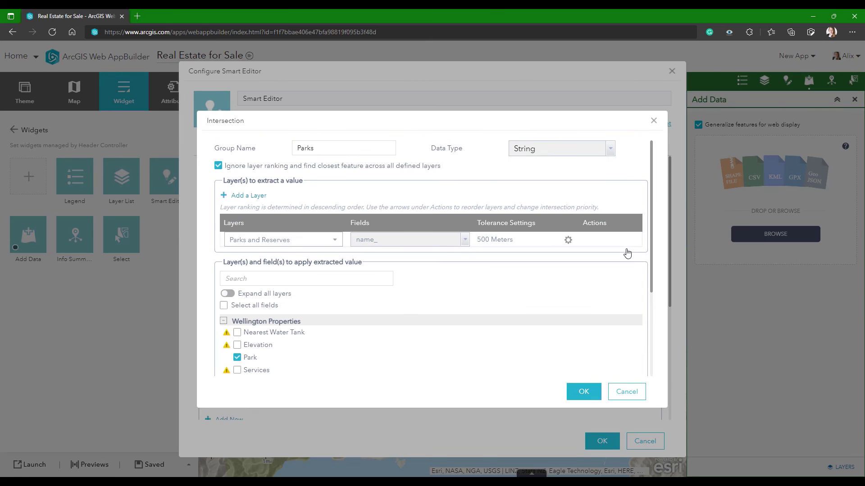
pyautogui.click(335, 240)
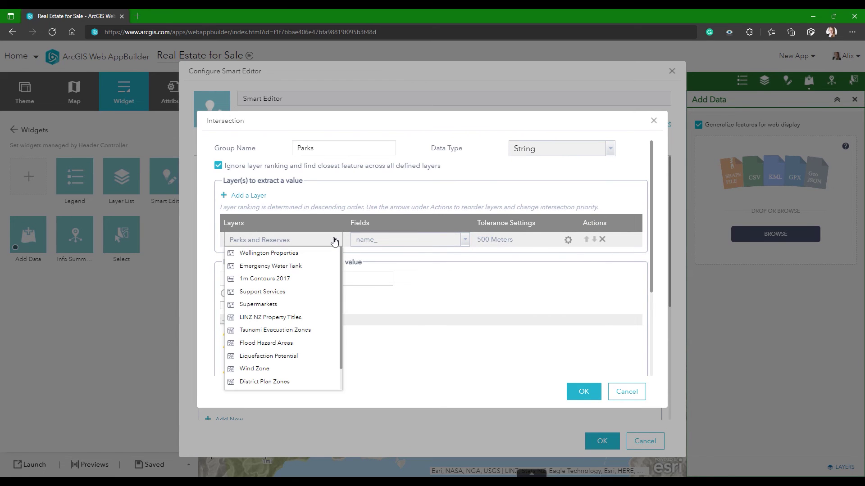
pyautogui.scroll(-1, 306, 342)
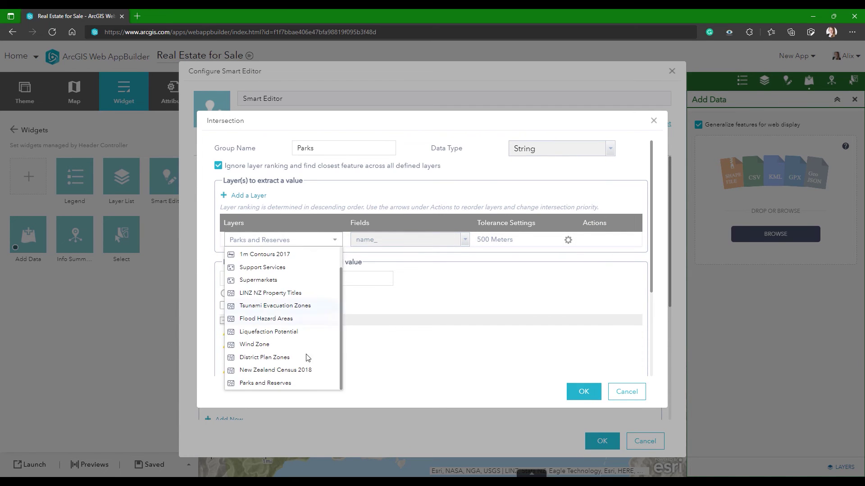
pyautogui.click(279, 385)
pyautogui.click(464, 240)
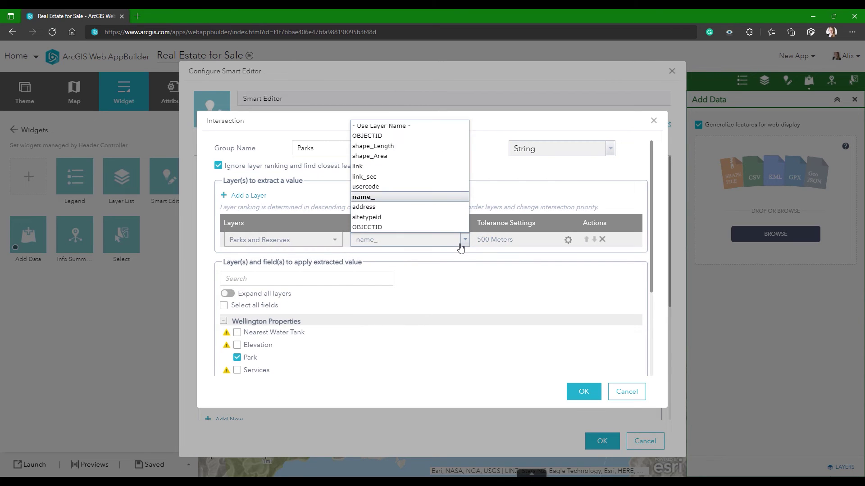
pyautogui.click(465, 200)
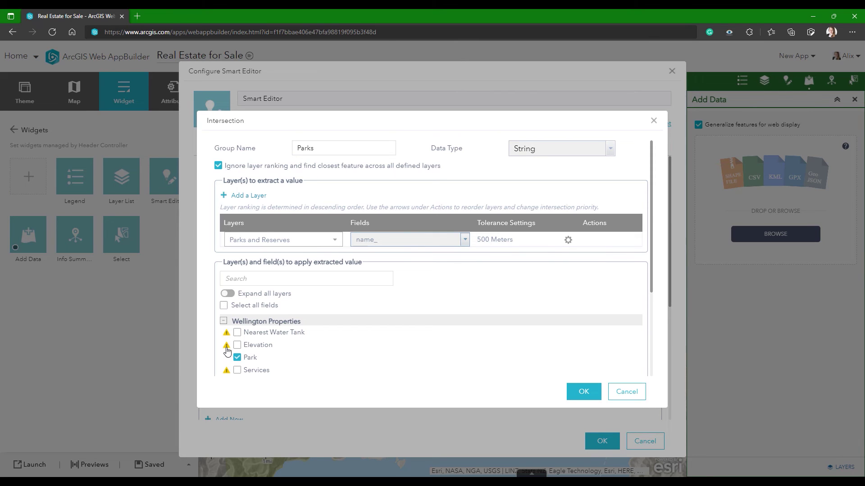
pyautogui.moveTo(227, 351)
pyautogui.click(581, 392)
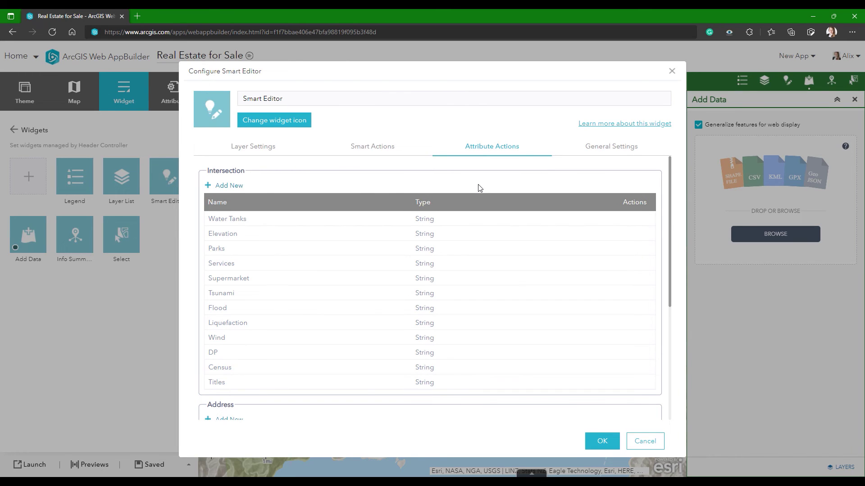
# Show Smart Editor General Settings and the option to create new features from existing ones
pyautogui.click(607, 149)
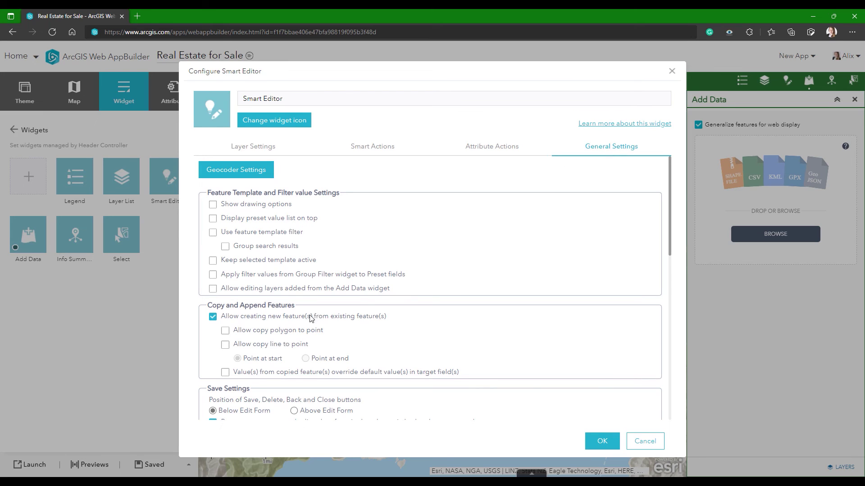
pyautogui.moveTo(310, 318)
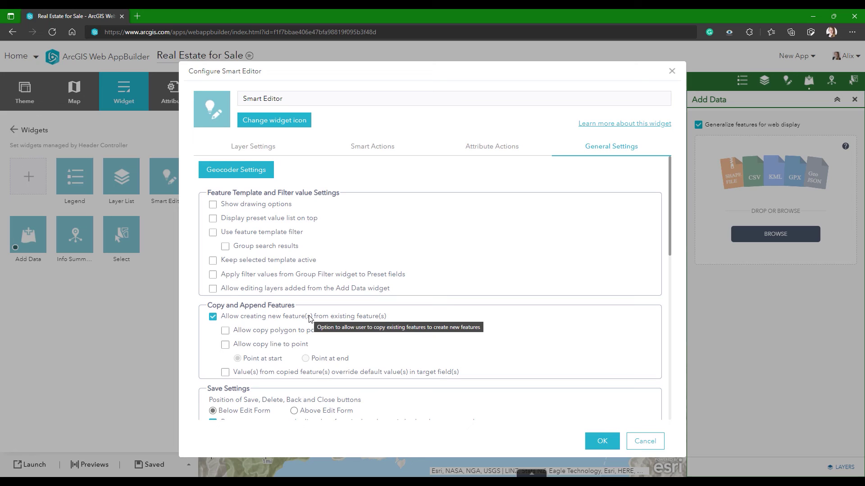